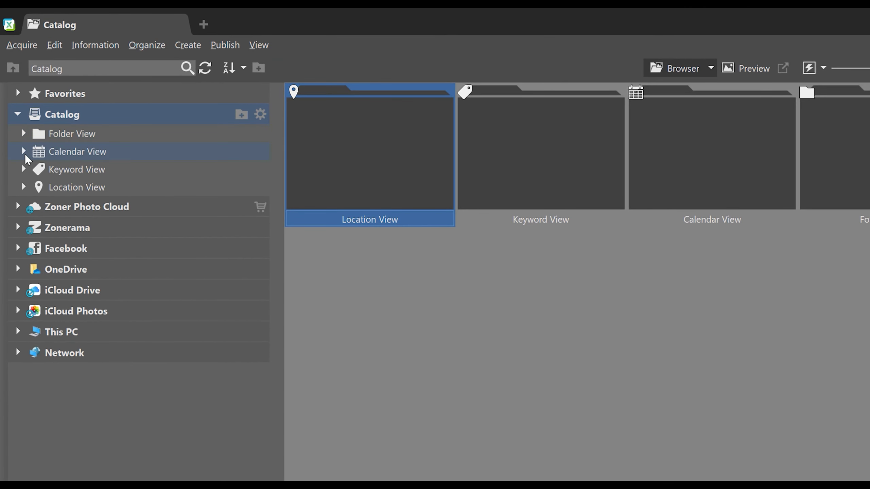
- Expand Calendar View to 2010—2021 and open 2018 to show its month folders
click(24, 151)
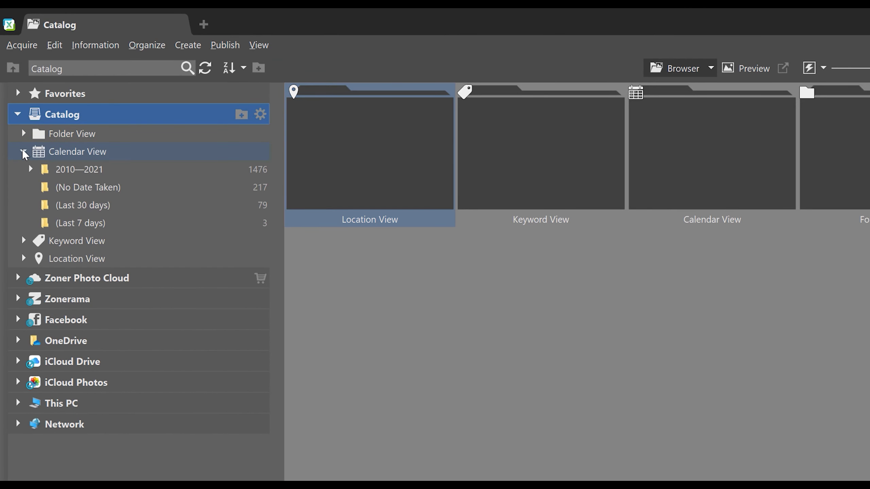
click(30, 169)
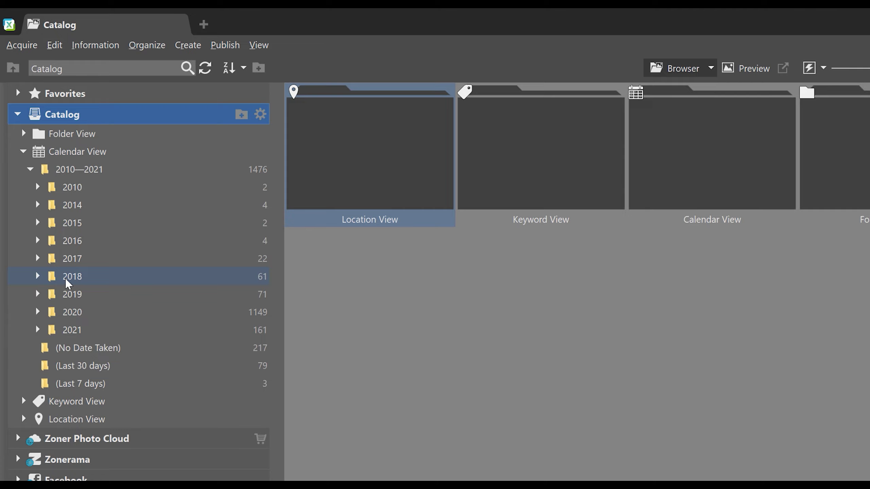
click(67, 278)
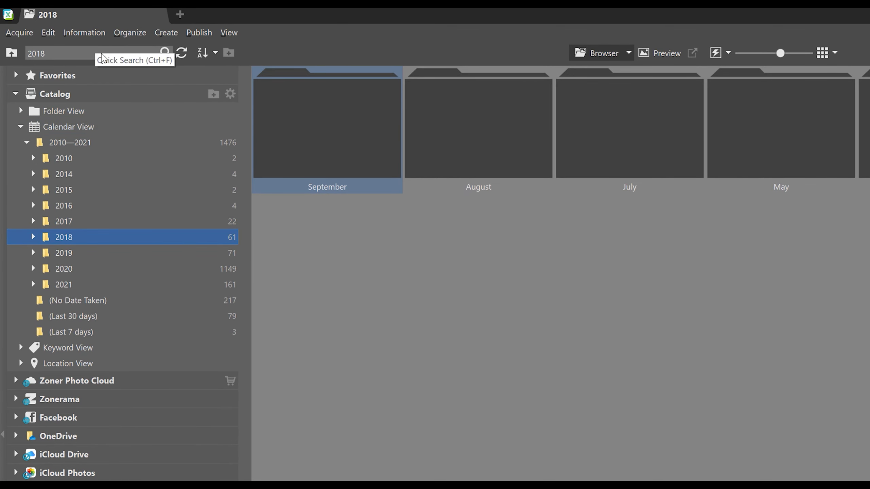
- Turn on Include subfolders in Quick Search and reselect 2018 to list all its photos
click(95, 52)
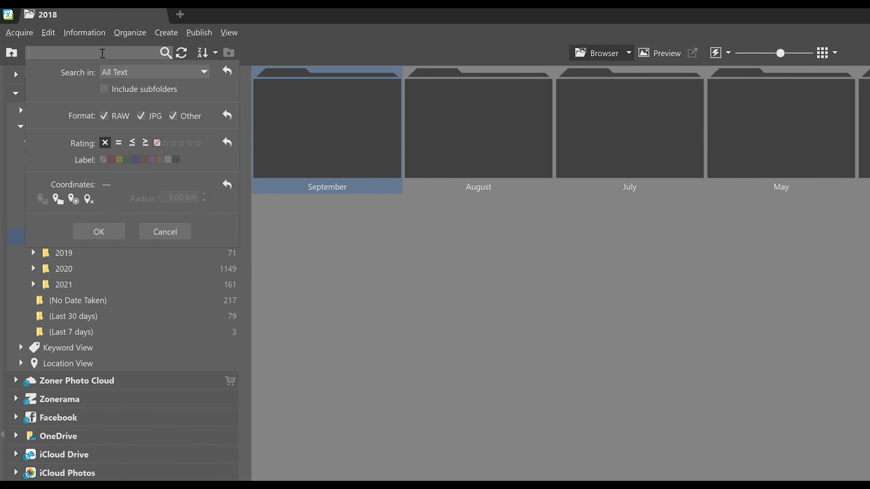
click(103, 89)
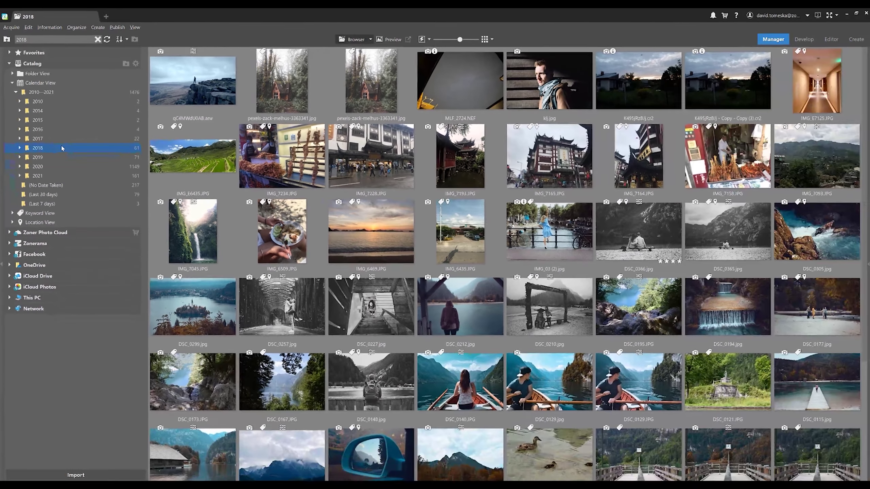
scroll(387, 262, down, 4)
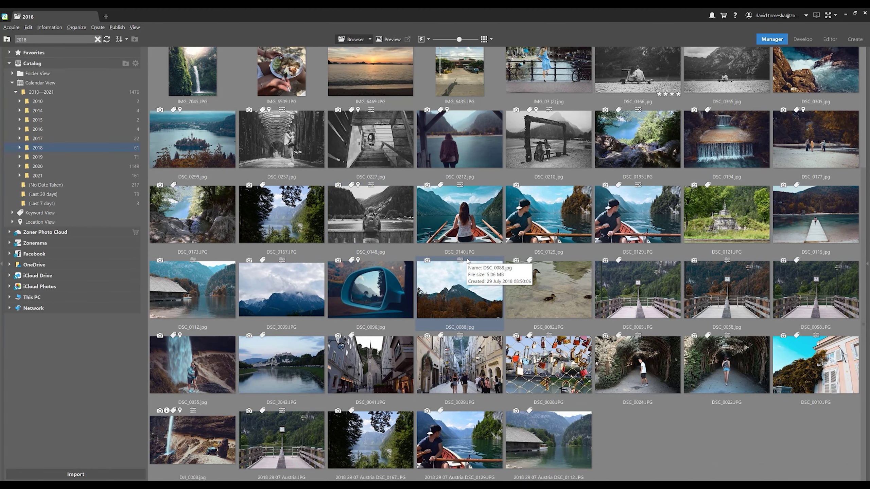
scroll(468, 261, up, 1)
scroll(468, 261, down, 1)
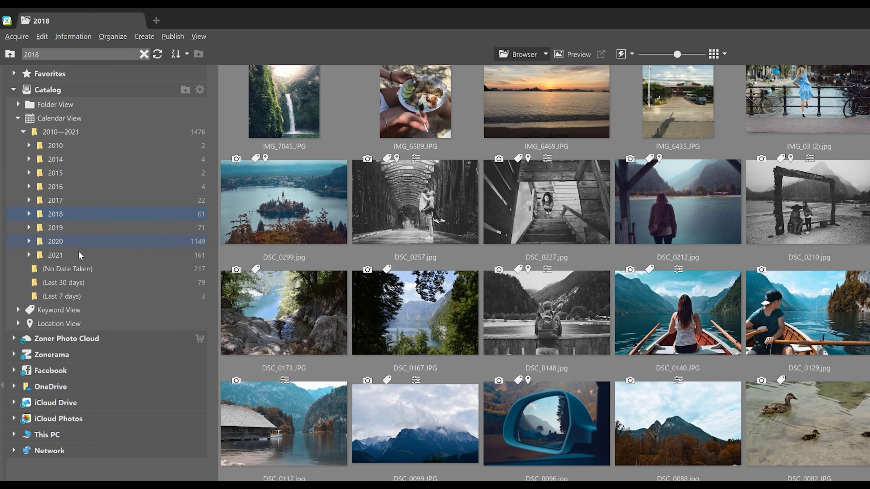
click(86, 211)
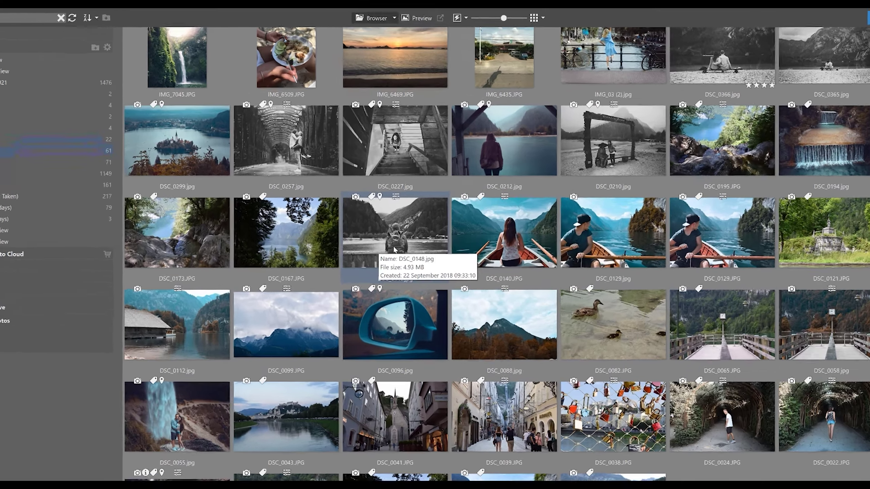
- Go to DSC_0148's file location in the Slovenia trip folder, then collapse Folder View
right_click(370, 236)
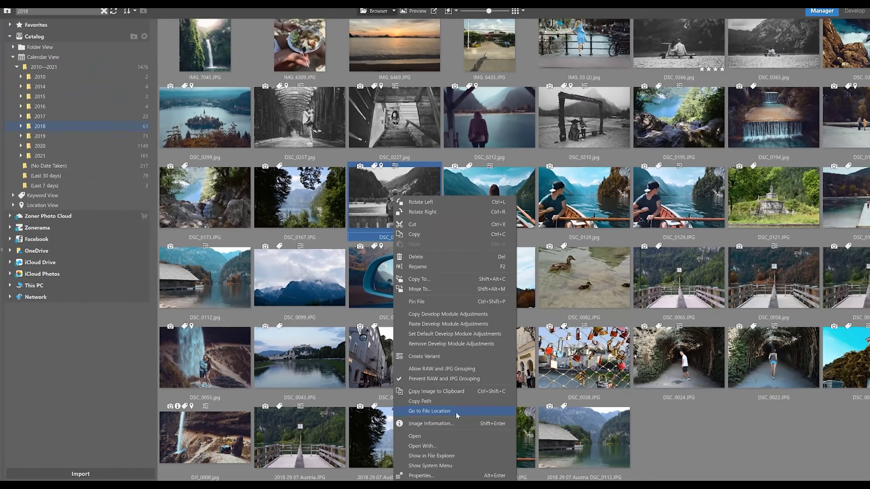
click(474, 383)
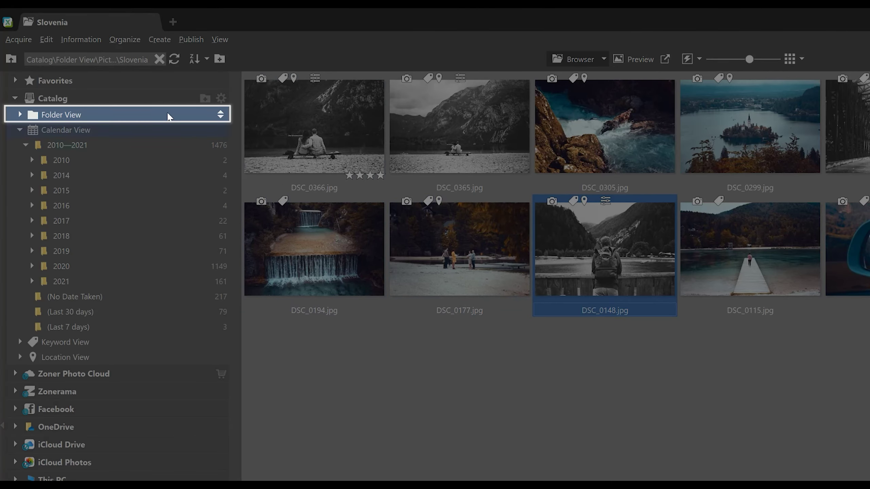
click(221, 119)
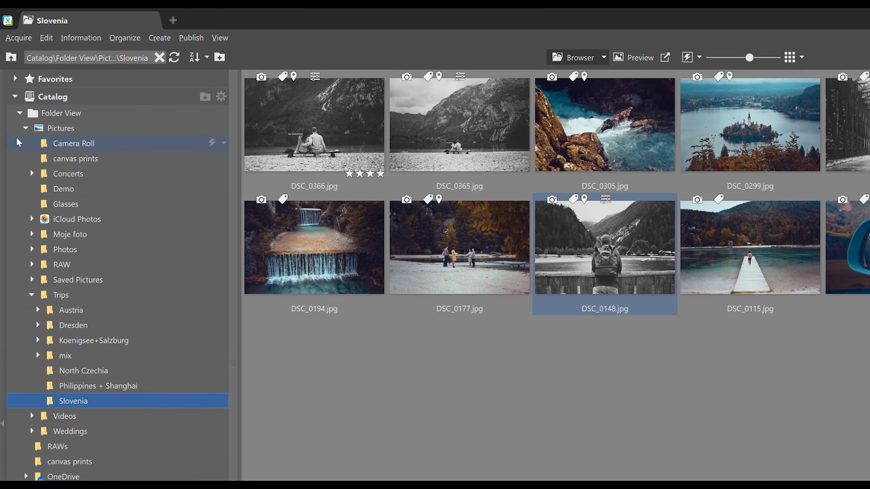
click(21, 115)
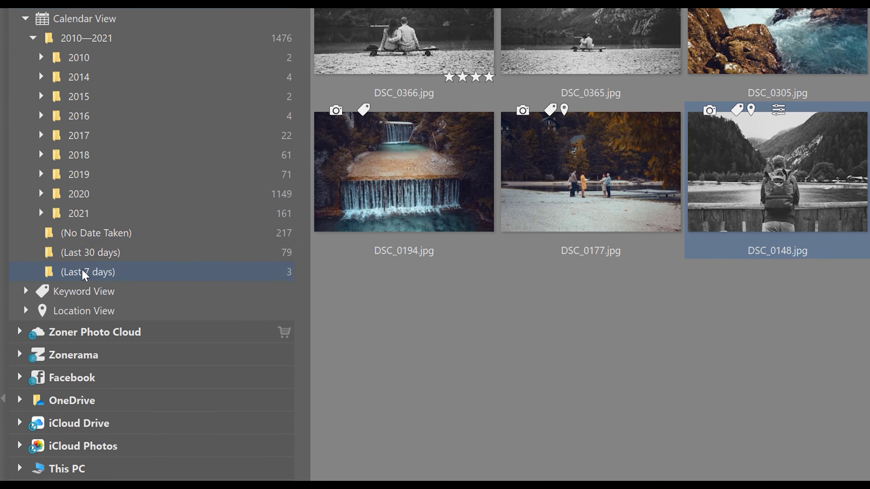
- Show the three (Last 7 days) photos, add that group to Favorites, and verify it appears there
click(122, 274)
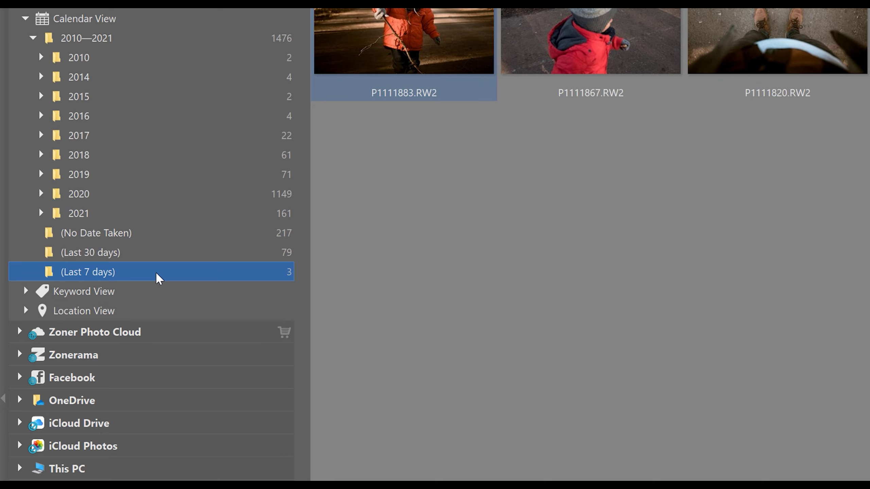
right_click(156, 274)
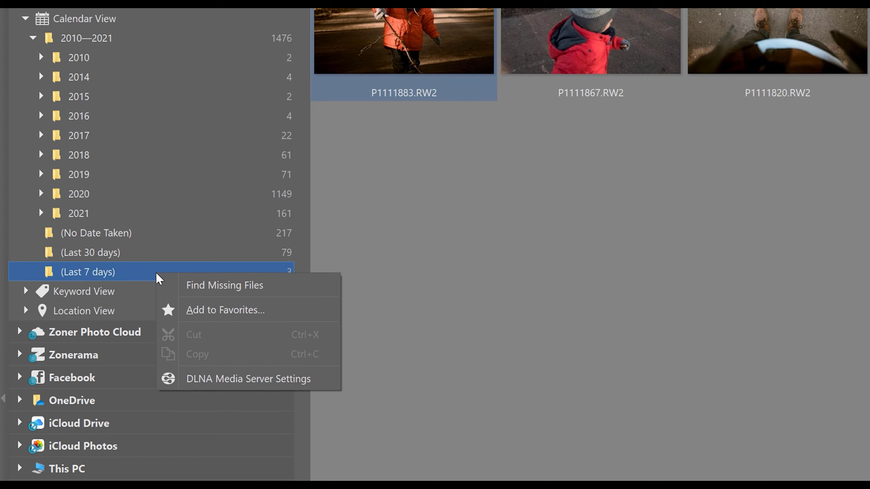
click(233, 312)
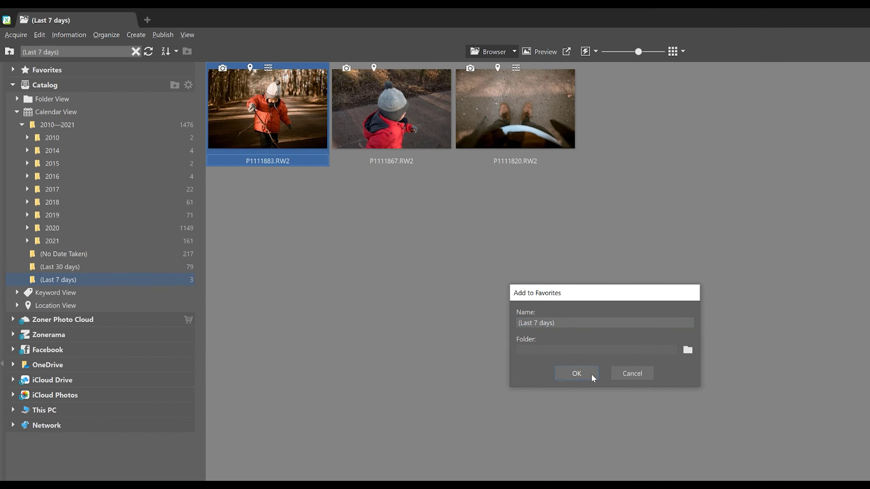
click(427, 293)
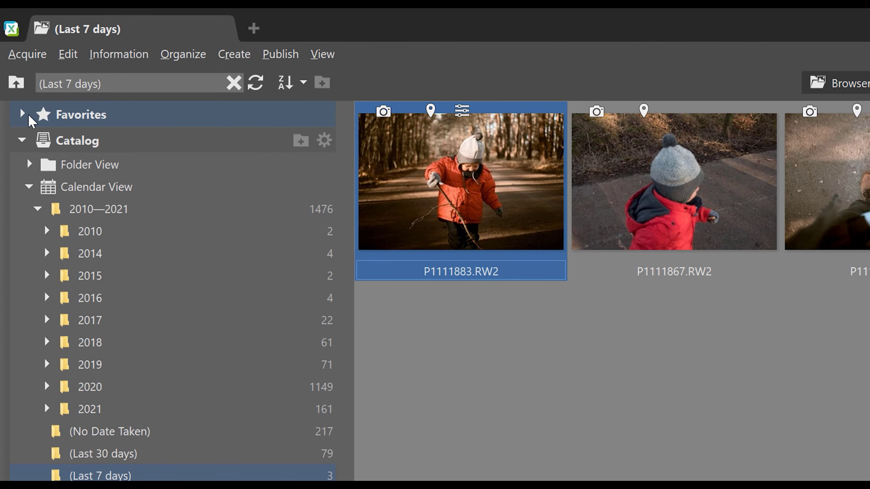
click(22, 114)
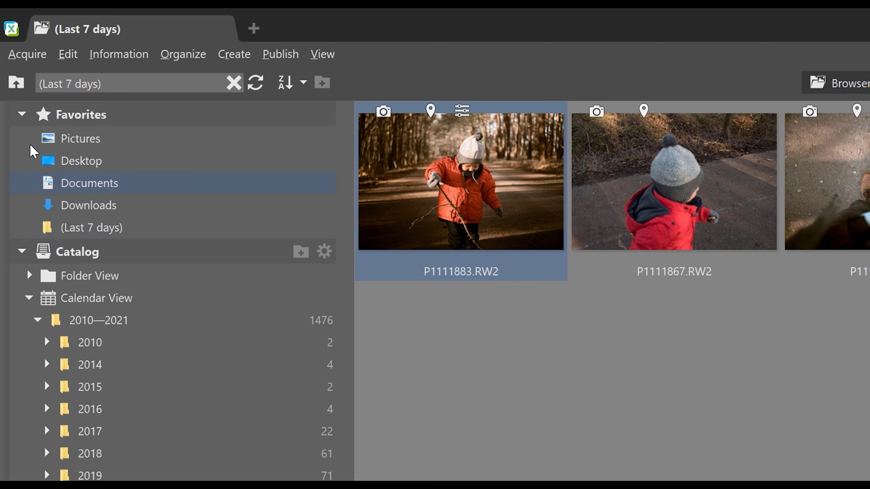
- Collapse Favorites and Calendar View, then select Location View to see photos by place
click(22, 115)
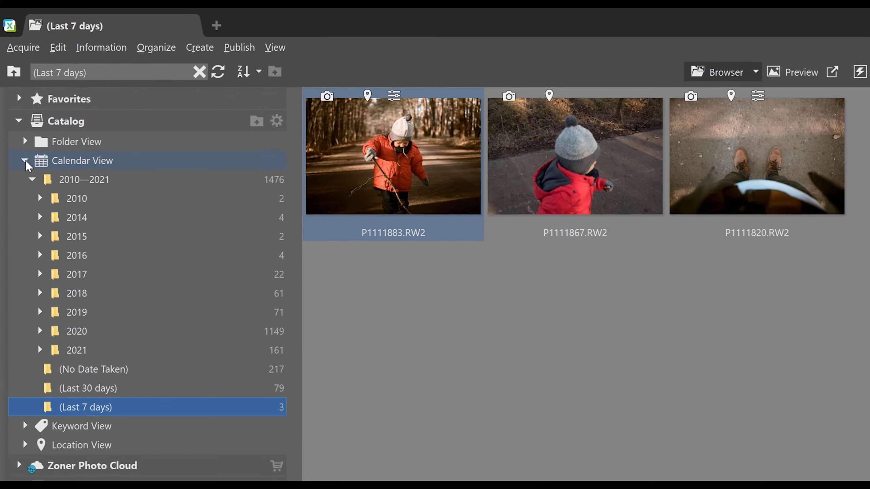
click(29, 187)
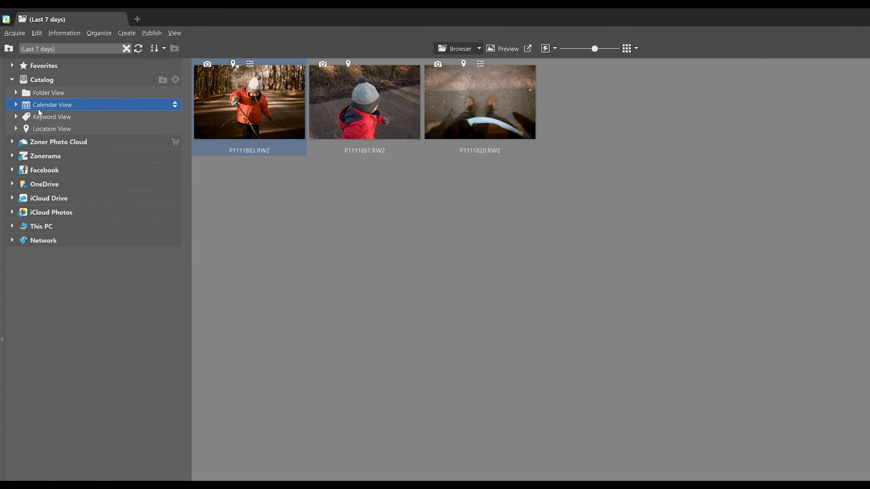
click(36, 130)
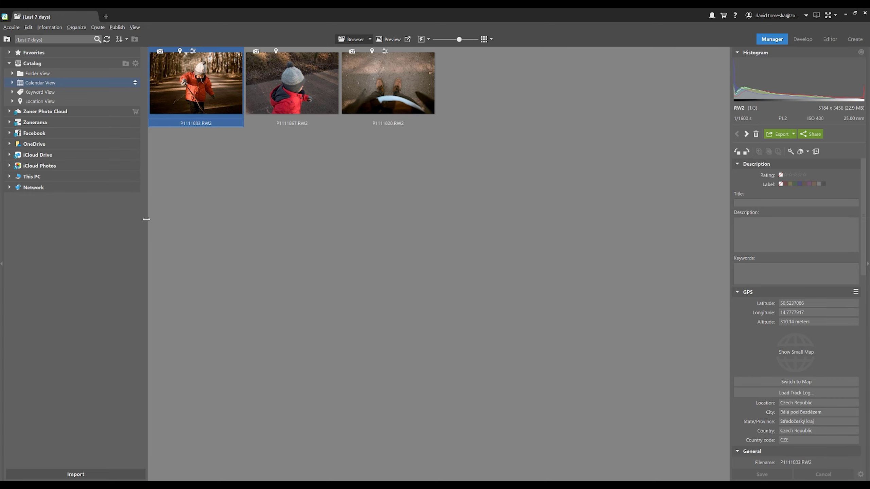
- Resize the navigation panel and open Czech Republic under Location View
mouse_move(146, 219)
mouse_down()
mouse_move(111, 220)
mouse_move(130, 219)
mouse_up()
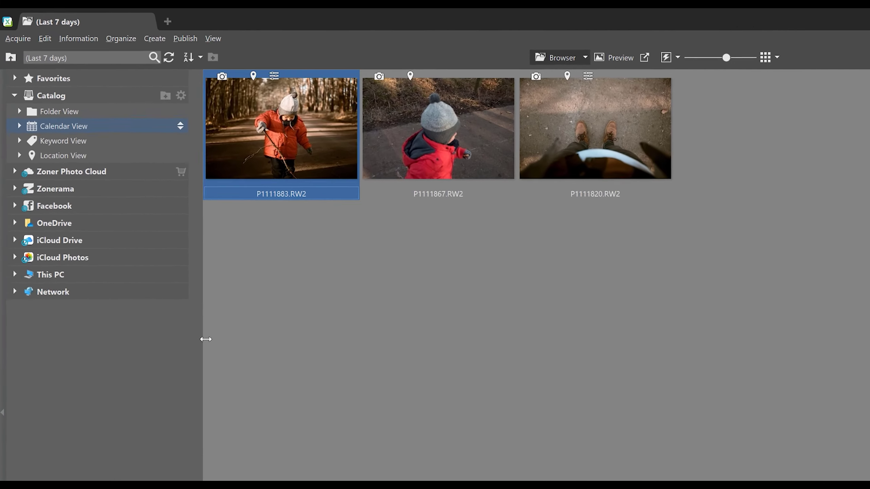
drag(206, 340, 207, 278)
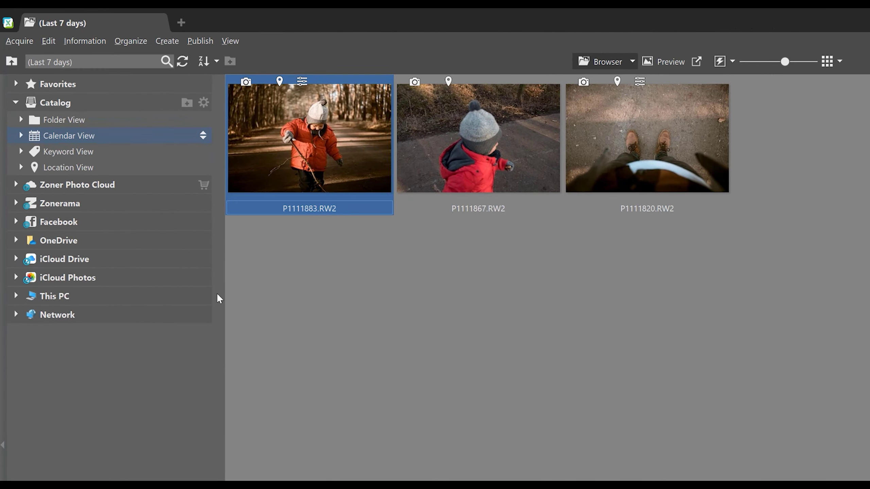
click(20, 167)
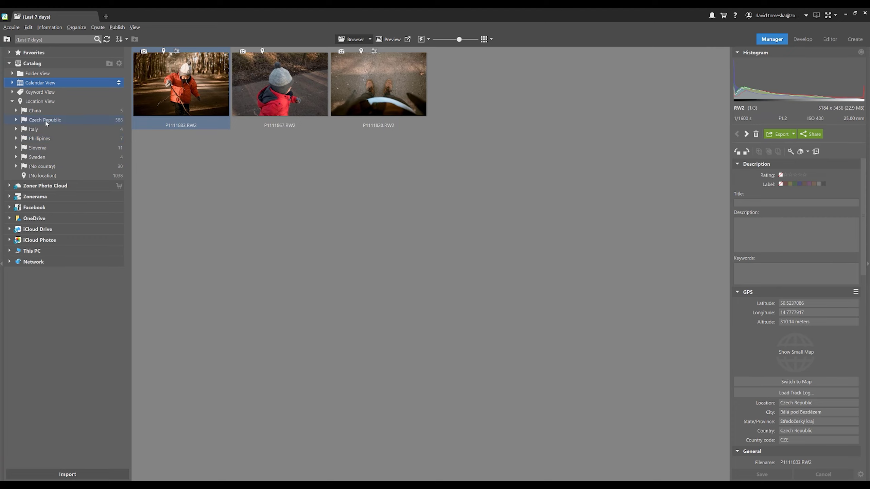
click(43, 121)
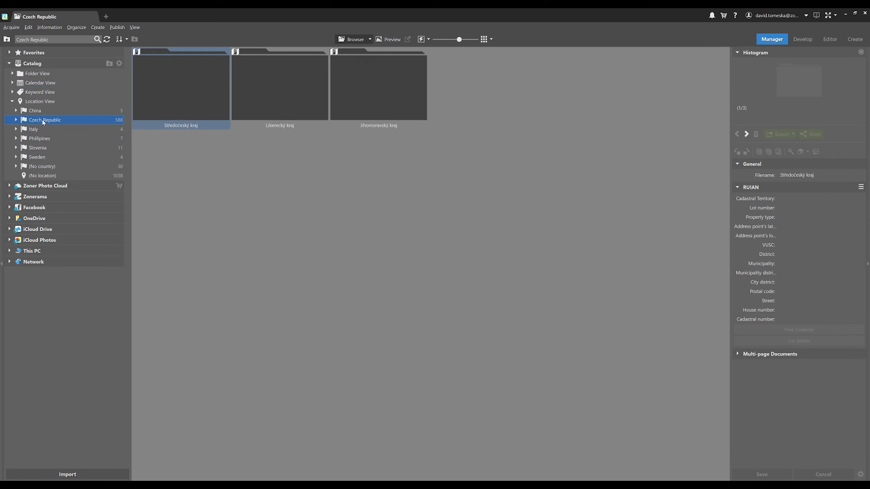
- Enable Include subfolders so all 588 Czech Republic photos appear in one grid
click(48, 39)
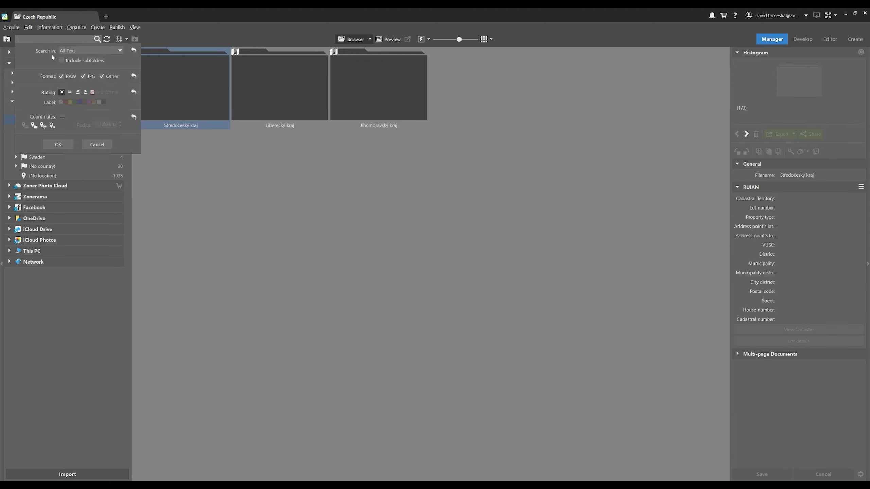
click(62, 141)
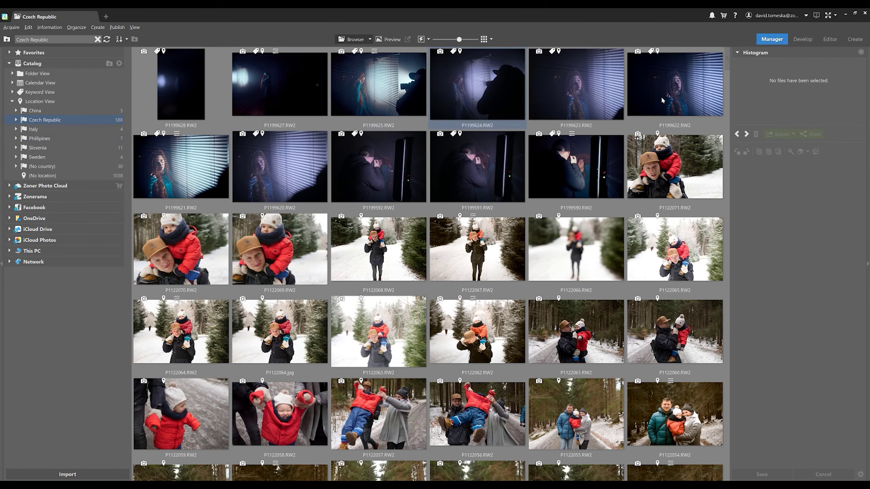
scroll(730, 130, down, 3)
drag(730, 130, 730, 401)
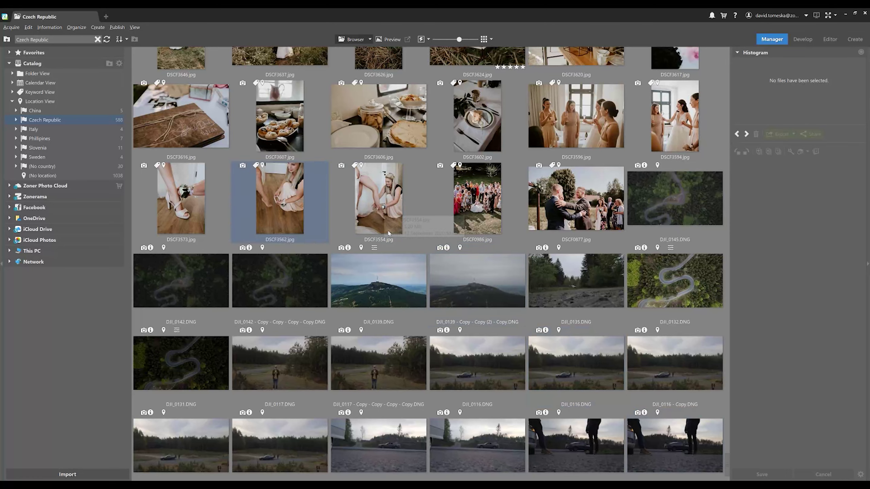
click(78, 39)
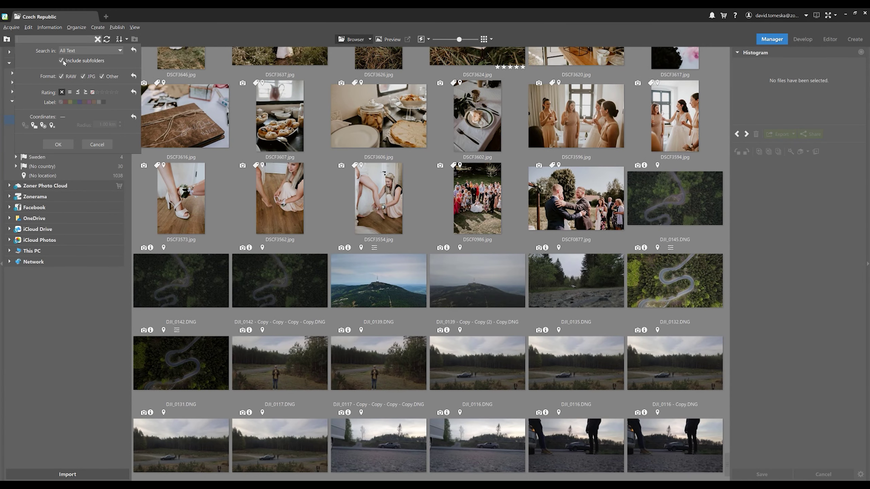
- Toggle Include subfolders off and back on, confirming each time, so all region photos list again
click(62, 62)
click(58, 145)
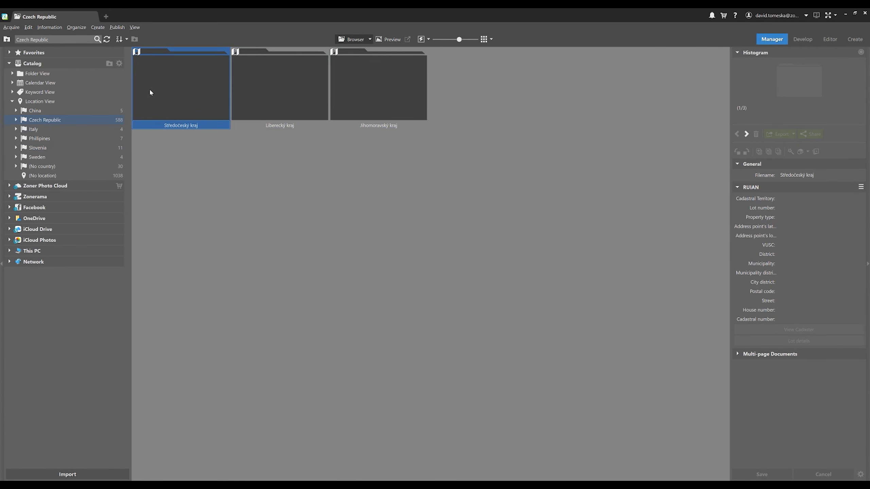
click(97, 39)
click(61, 60)
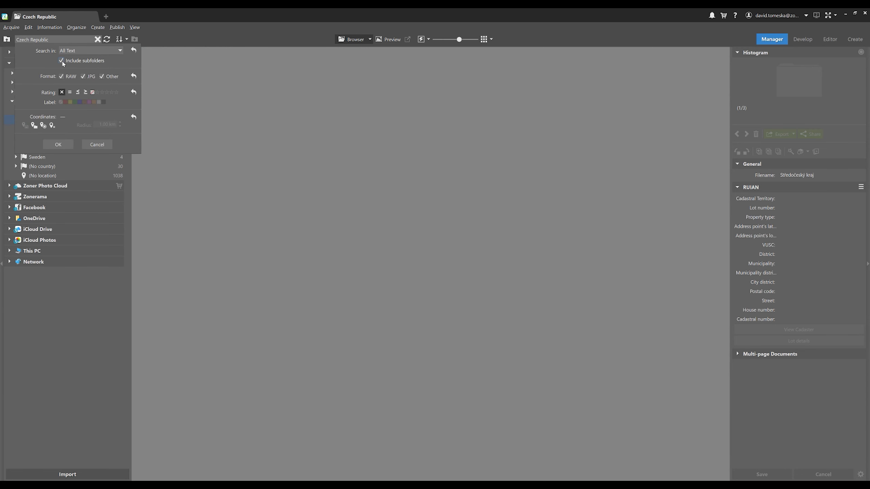
click(58, 145)
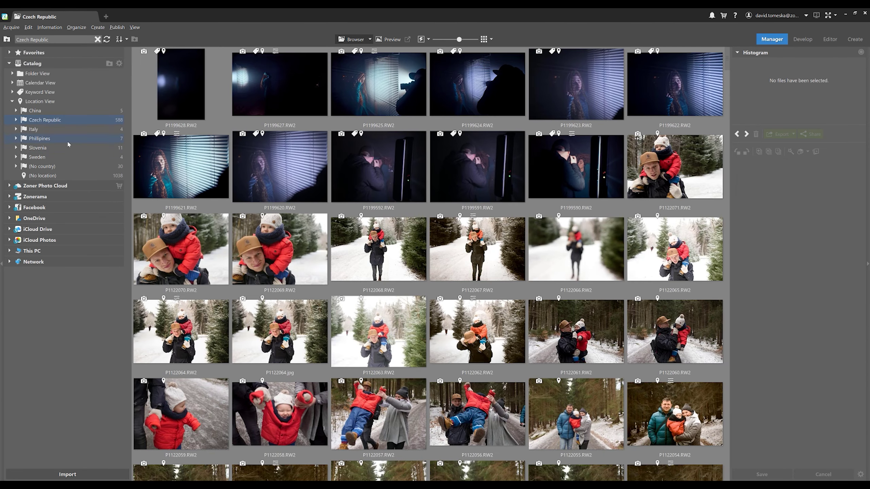
- Switch the browser to Map view, with pins near Liberec, Mladá Boleslav and Brno
click(371, 40)
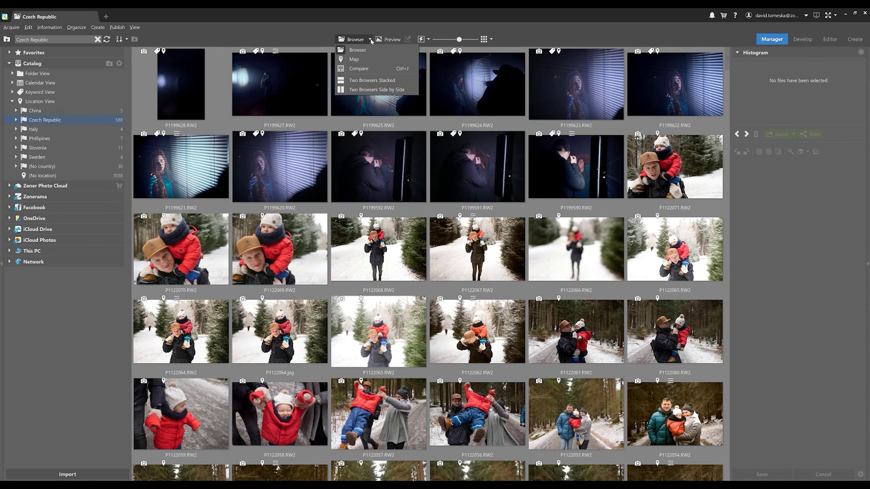
click(351, 58)
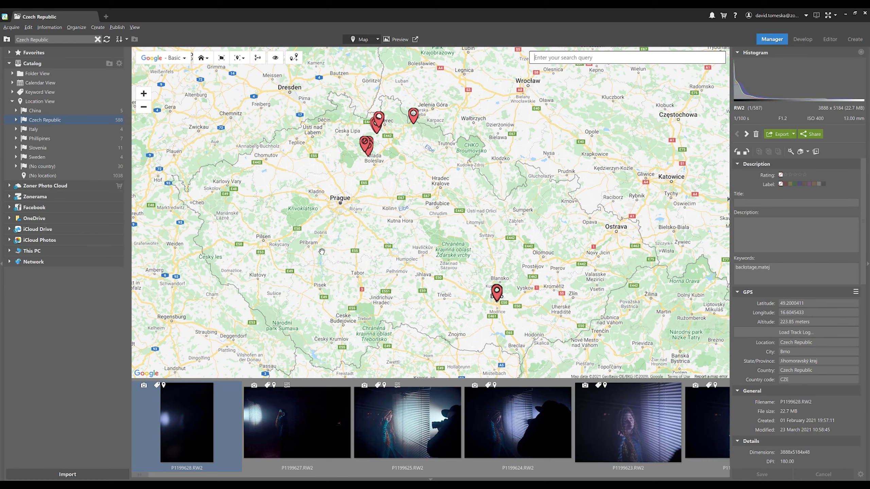
mouse_move(377, 131)
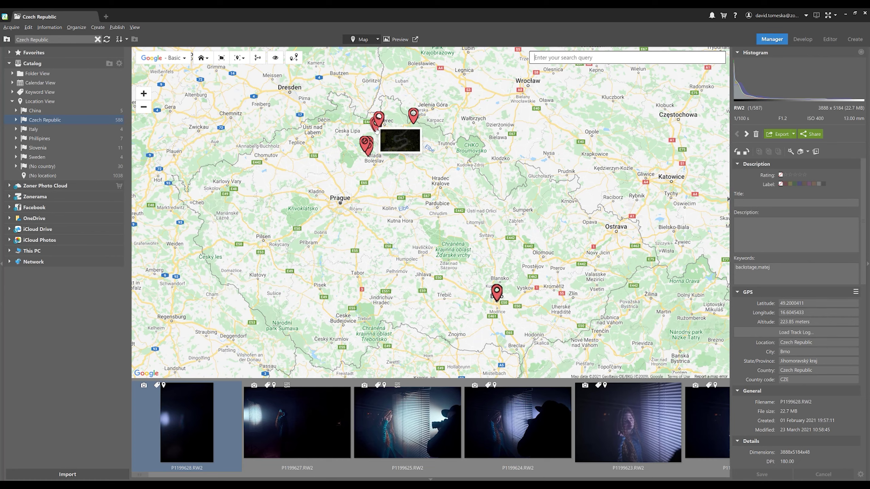
mouse_move(493, 295)
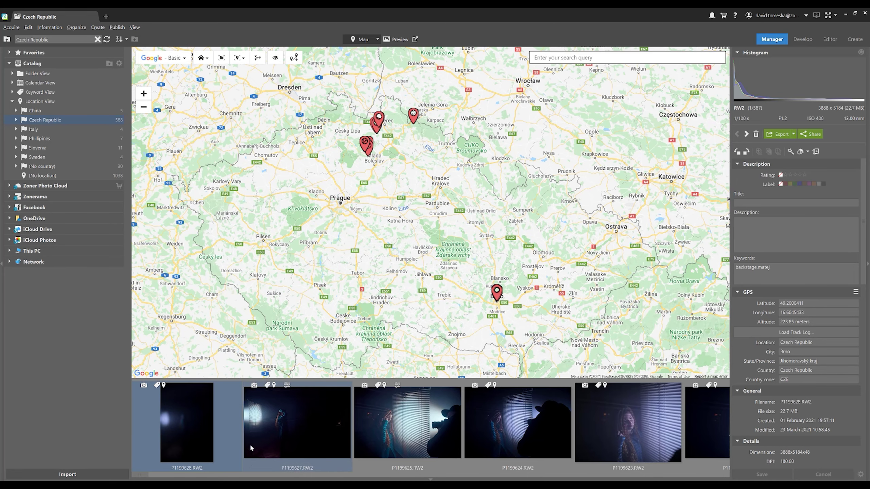
drag(145, 476, 722, 475)
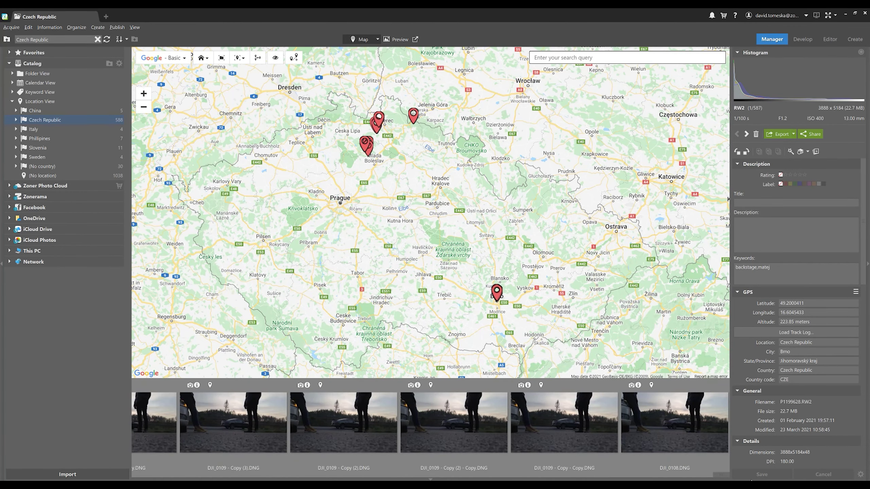
scroll(400, 207, up, 2)
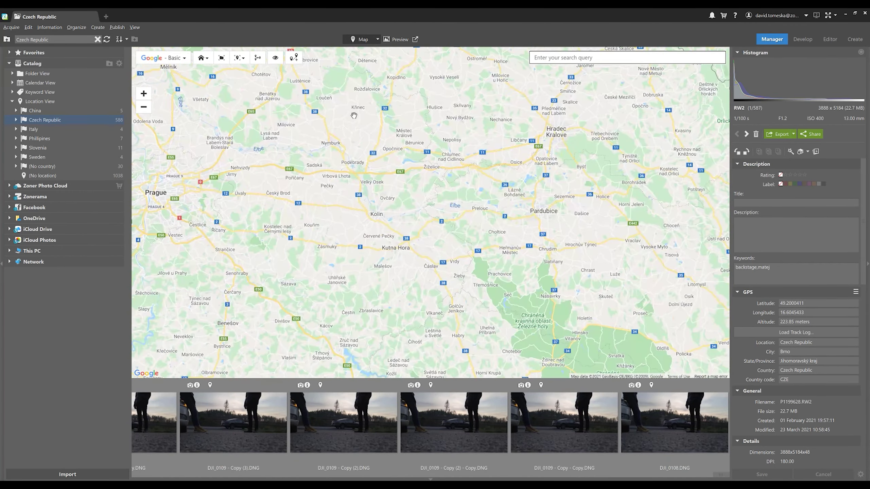
scroll(354, 116, down, 1)
drag(371, 101, 390, 201)
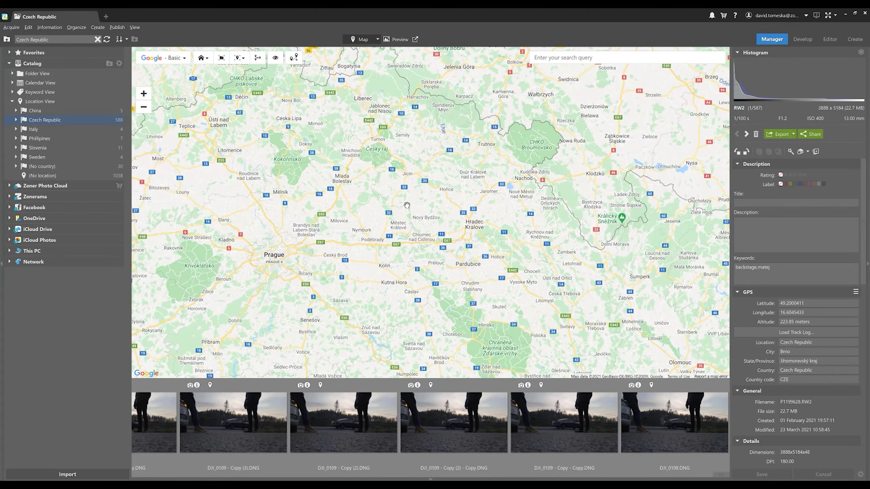
scroll(406, 205, down, 1)
scroll(290, 119, up, 1)
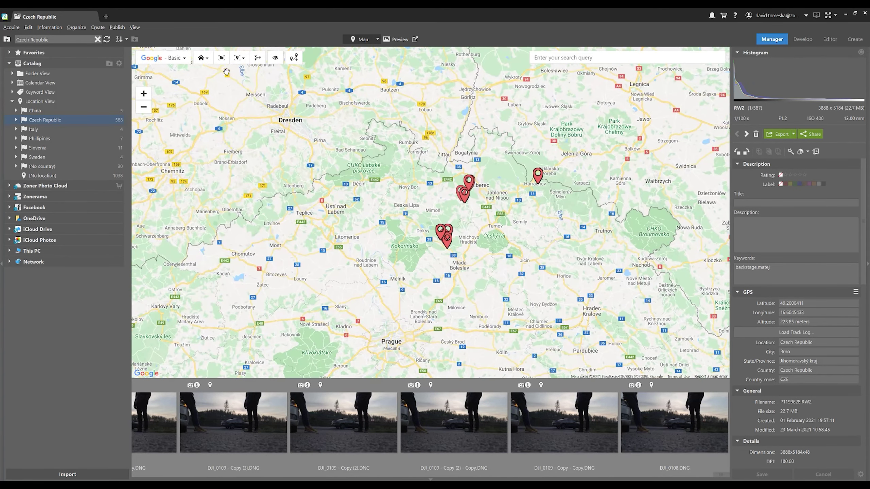
click(221, 58)
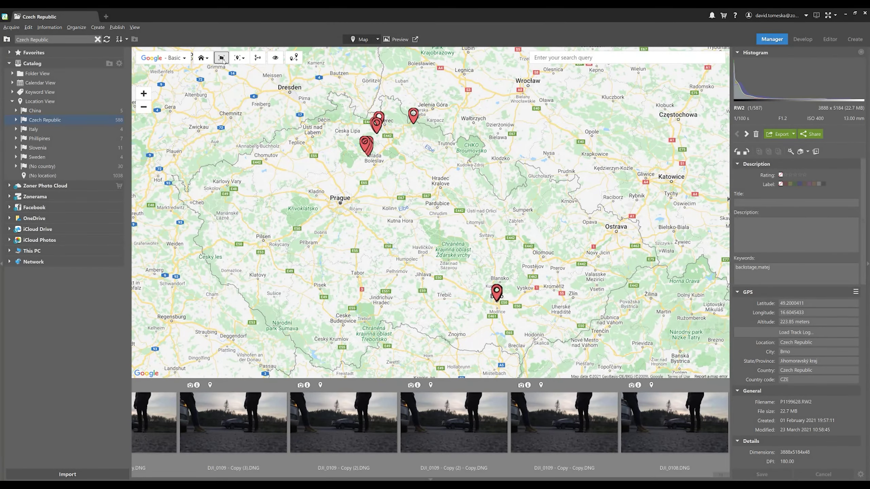
scroll(408, 189, up, 2)
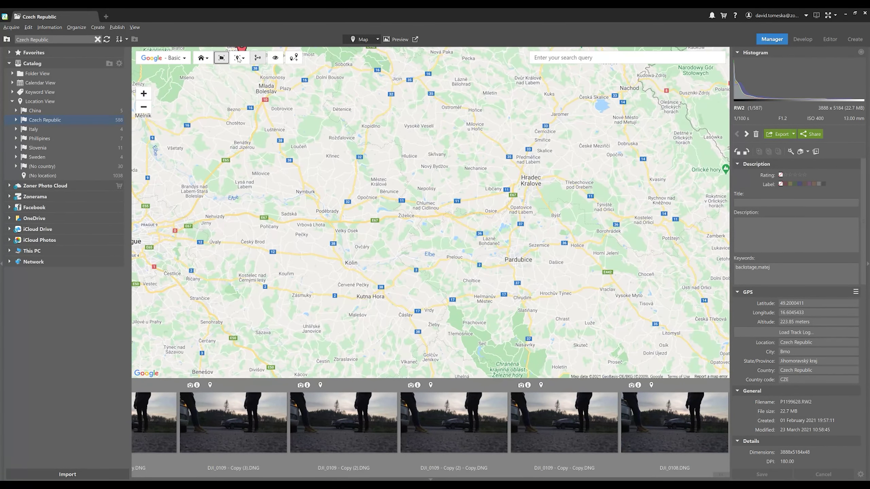
click(222, 60)
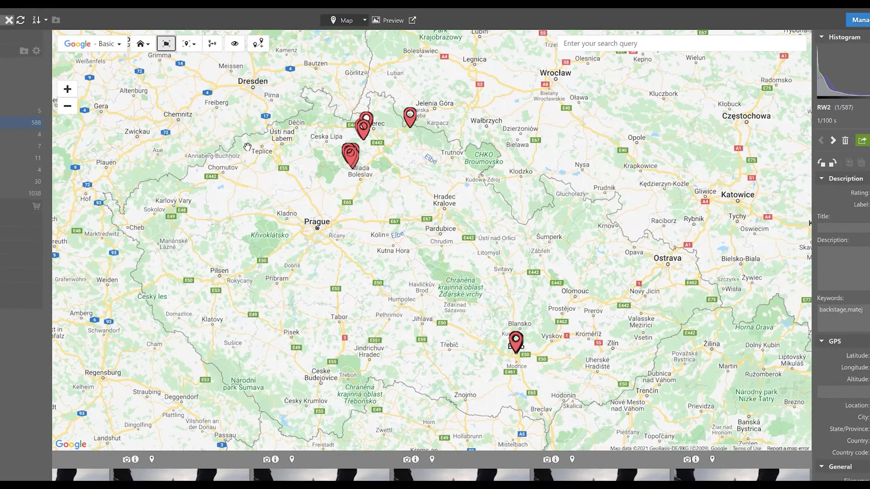
- Keep Track Selection on and select DJI_0109 - Copy (2).DNG so the map follows it
click(195, 46)
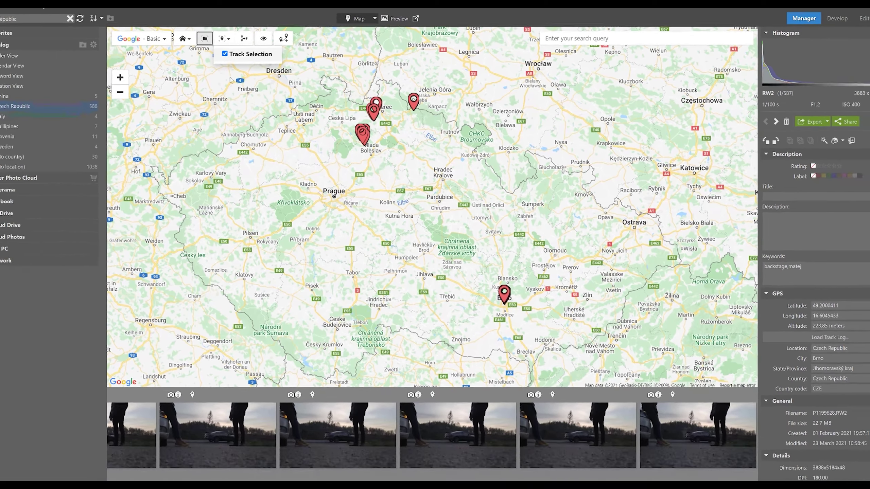
click(331, 428)
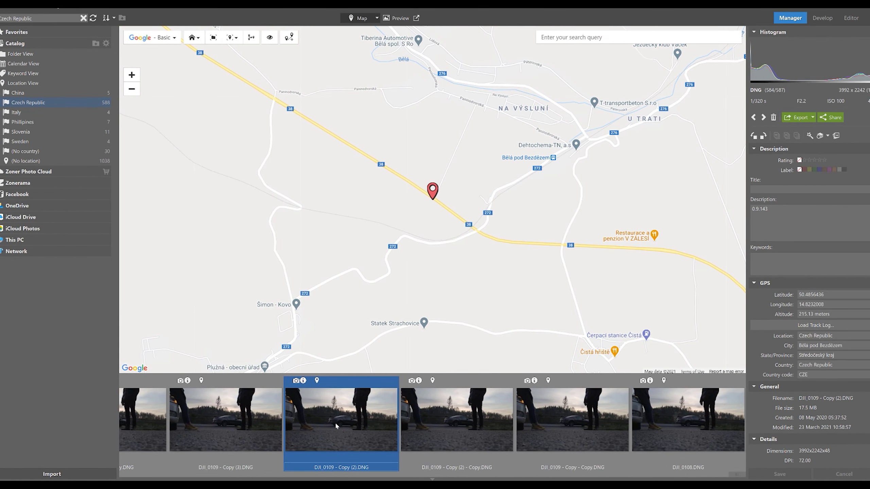
mouse_move(433, 193)
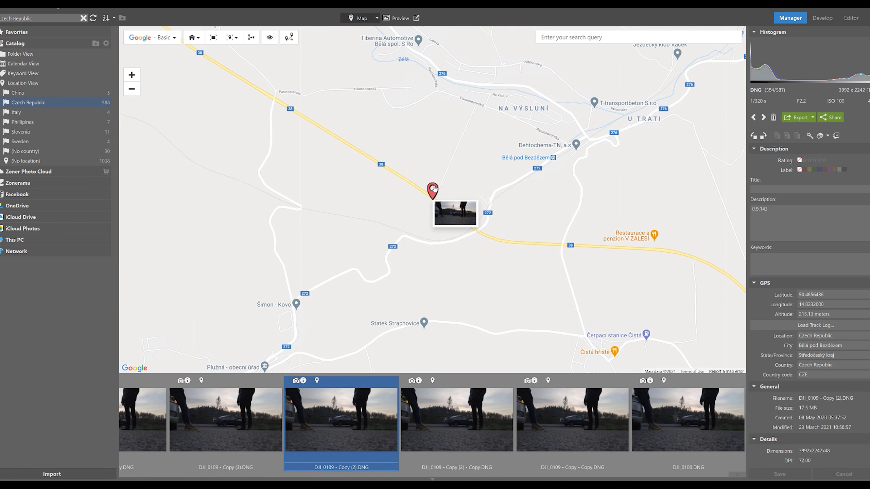
scroll(274, 432, up, 5)
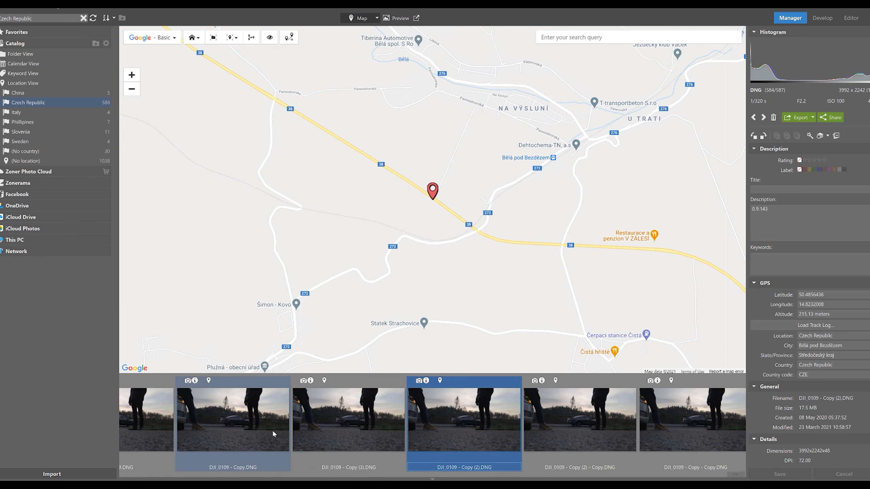
scroll(268, 424, up, 2)
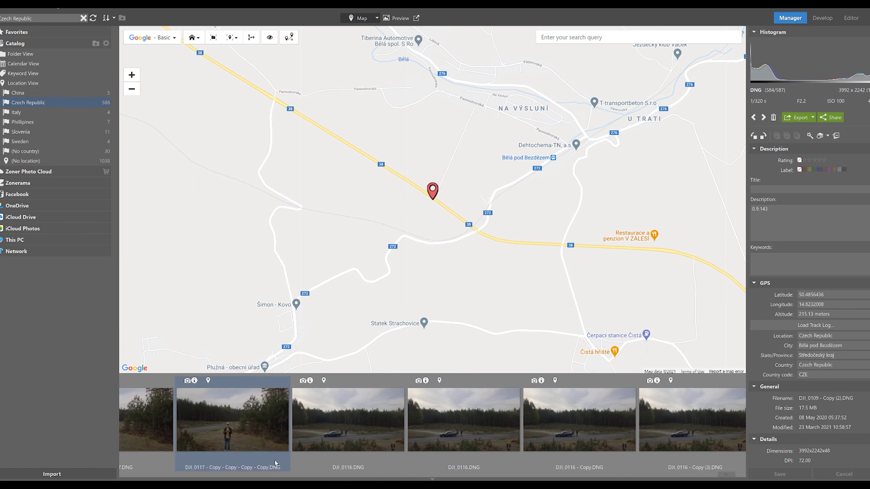
drag(727, 476, 702, 475)
- Select the DSCF3624 wedding photo in the filmstrip
click(317, 420)
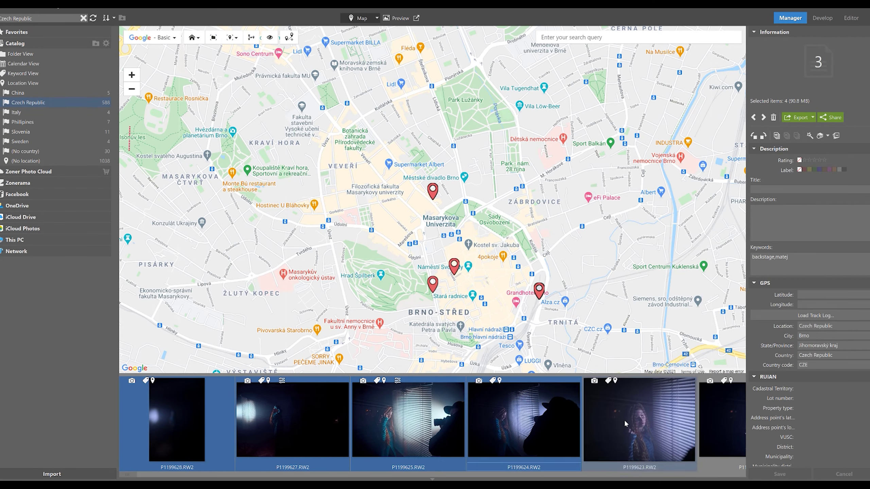
- Add P1199622 to the selection and move the map to Seattle, WA, USA
shift+click(732, 419)
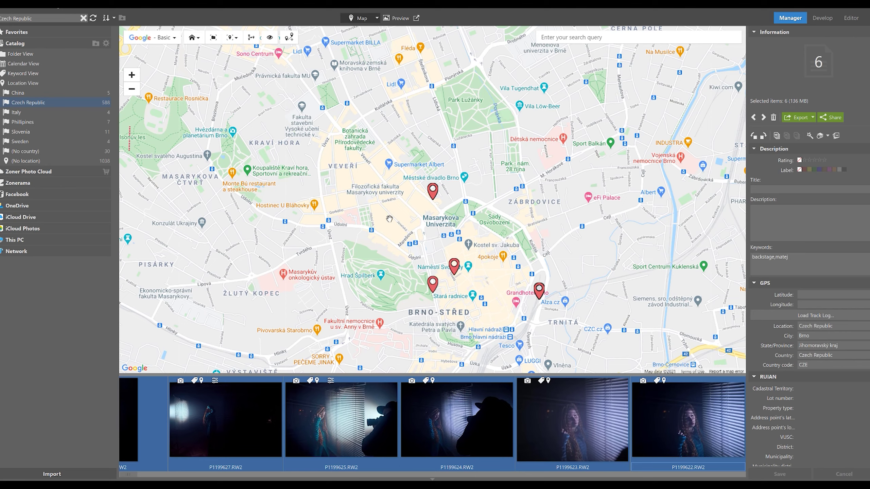
click(600, 39)
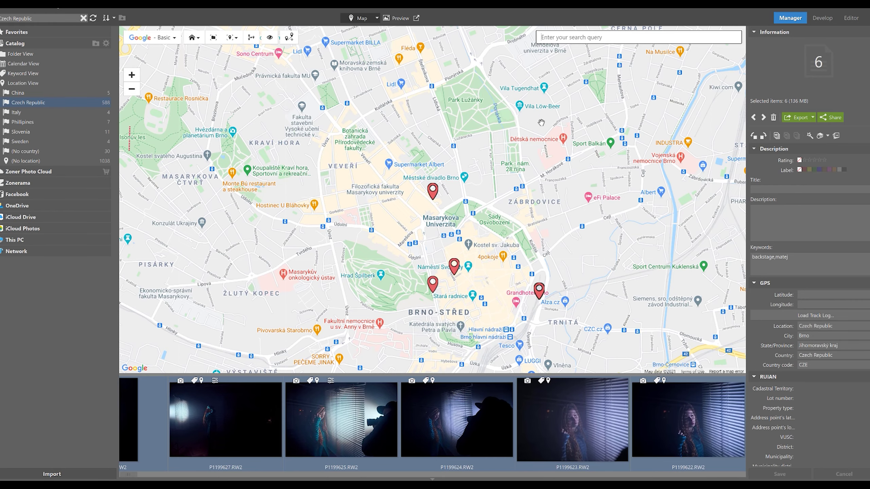
text(sea)
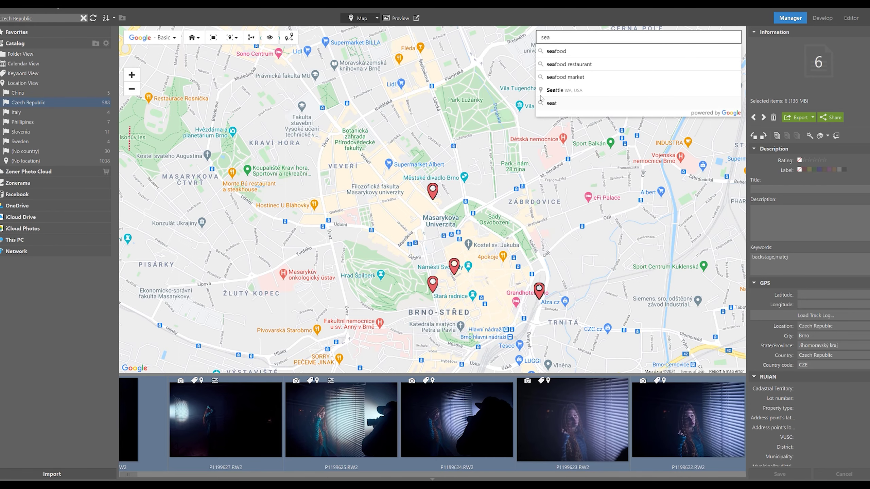
click(541, 94)
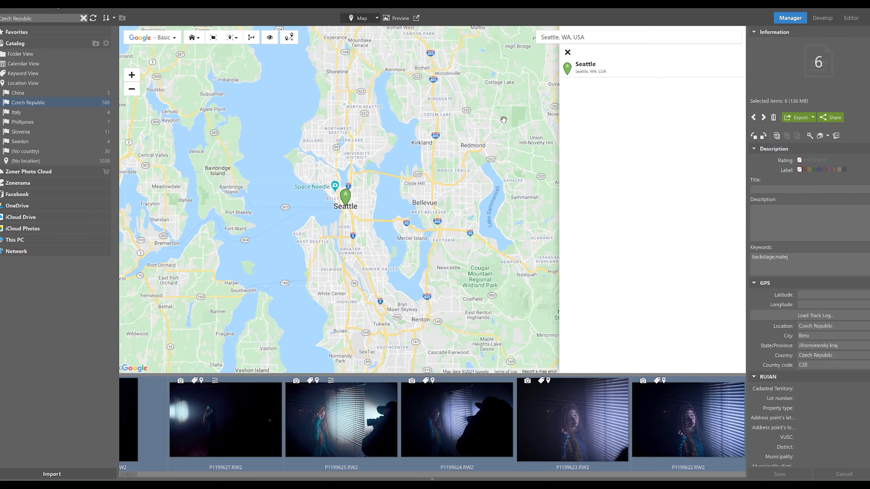
- Drop the six selected night photos as a new pin on downtown Seattle
scroll(411, 156, up, 4)
scroll(410, 156, up, 2)
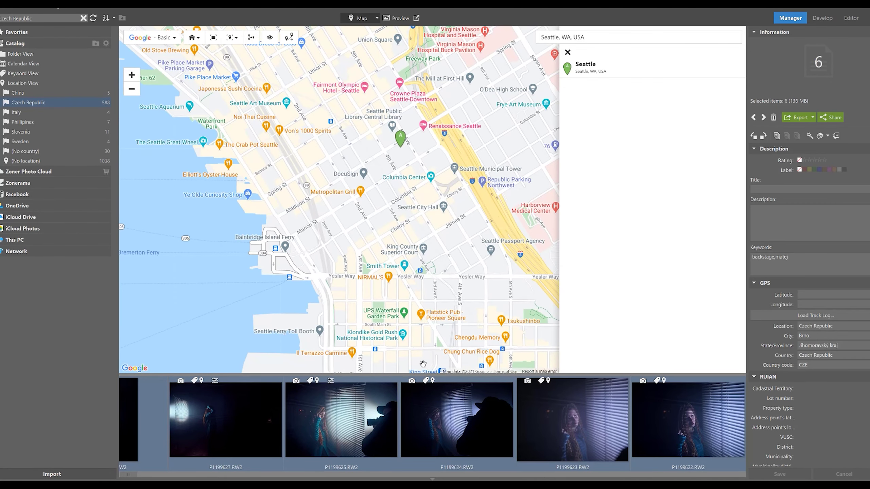
drag(457, 420, 407, 144)
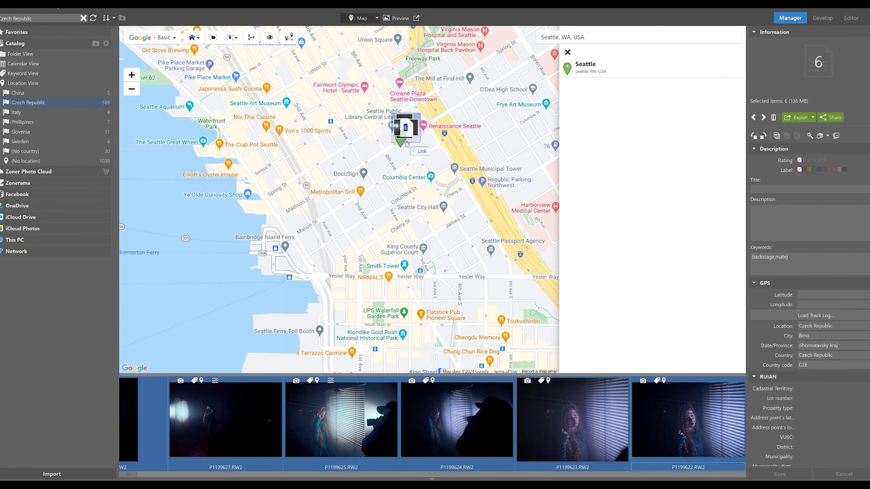
mouse_move(410, 135)
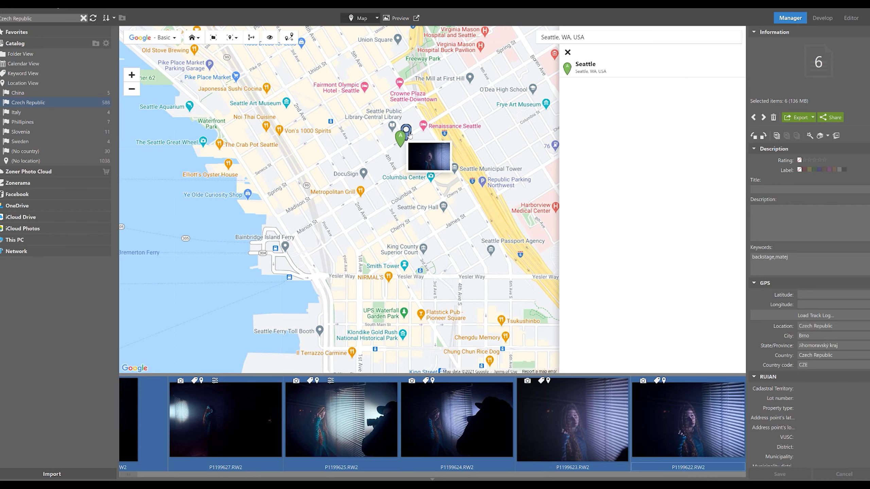